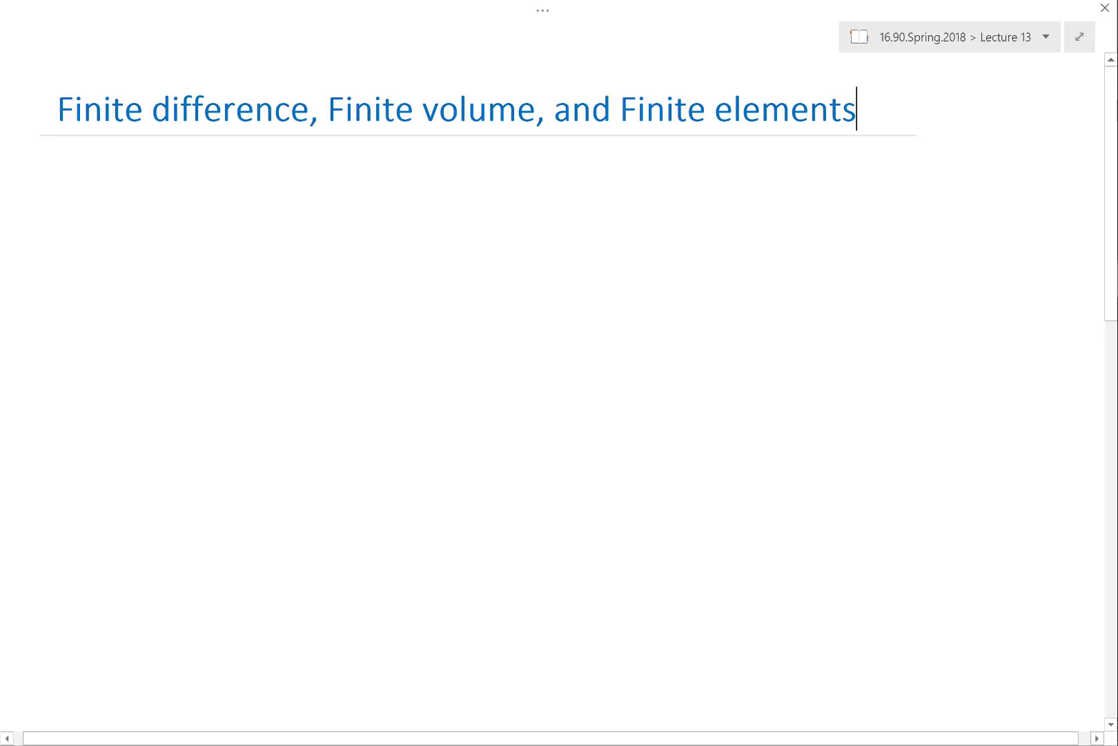
Switch to MATLAB and browse the Current Folder to 16.90 > Lecture13
key("alt+Tab")
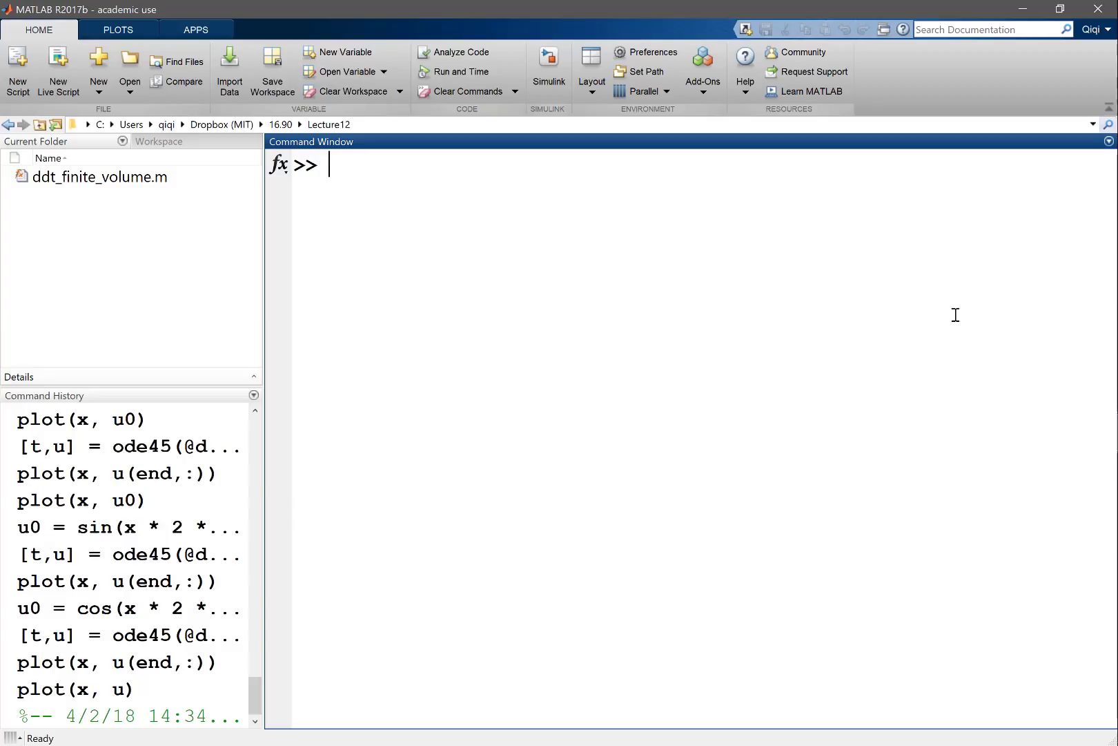
left_click(281, 125)
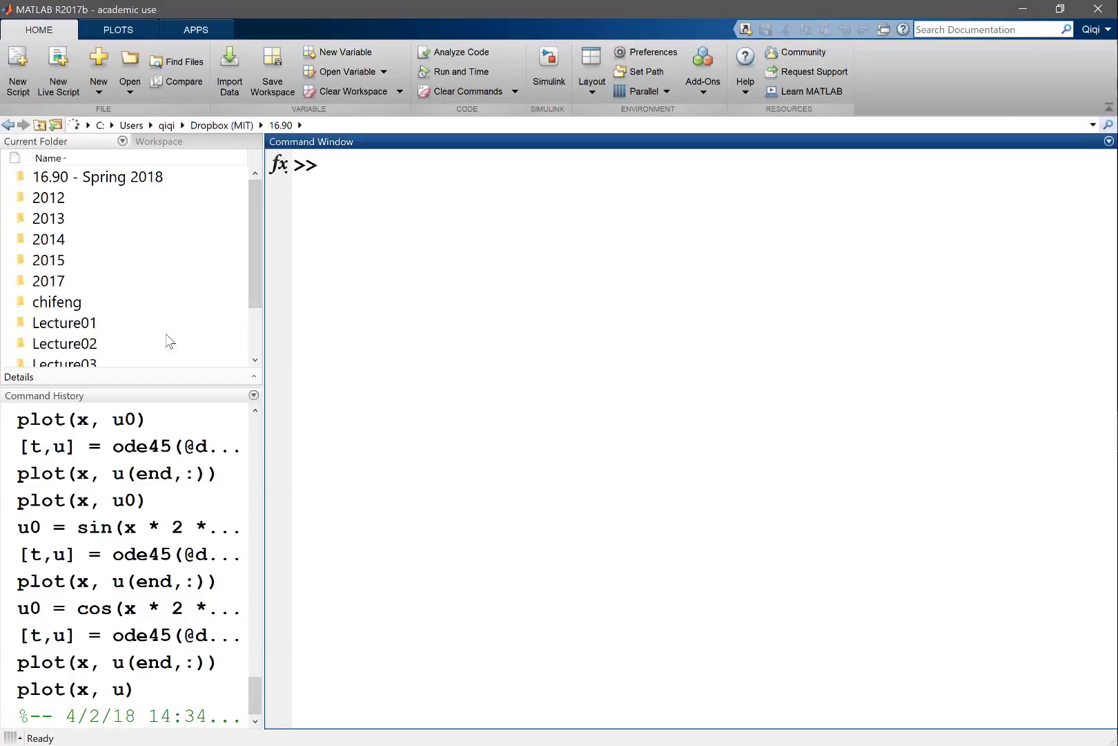
left_click(257, 326)
left_click(258, 325)
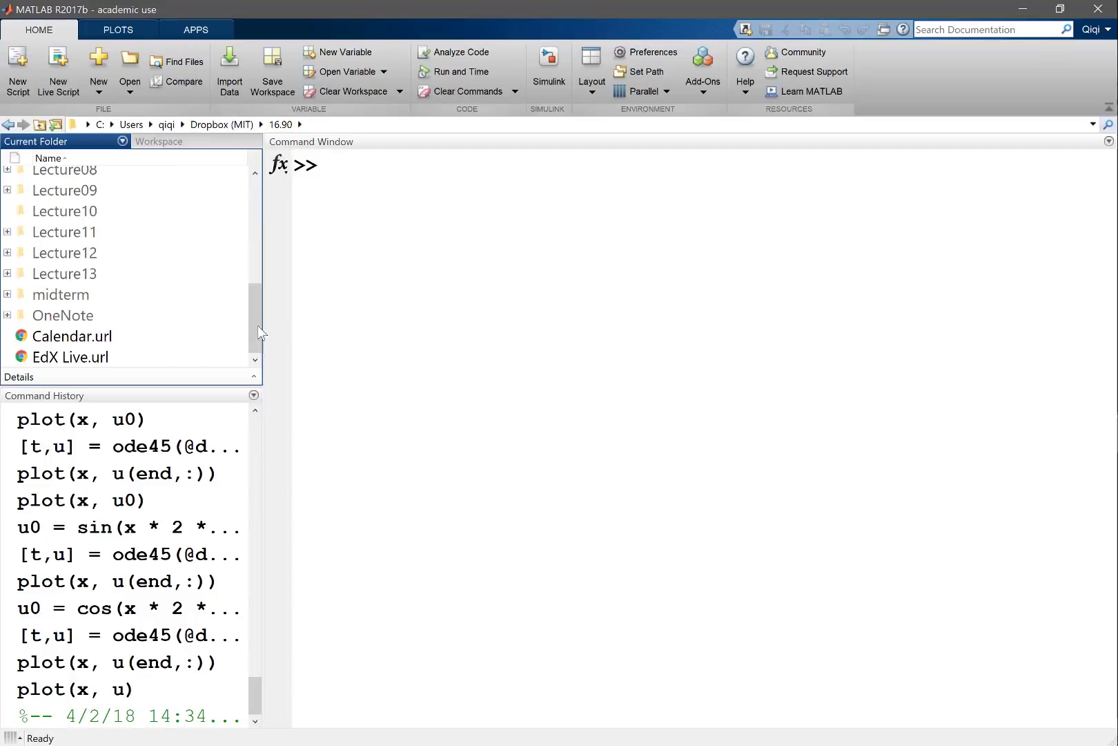
double_click(71, 276)
Run fdDemo from the Command Window and maximize Figure 1
left_click(417, 299)
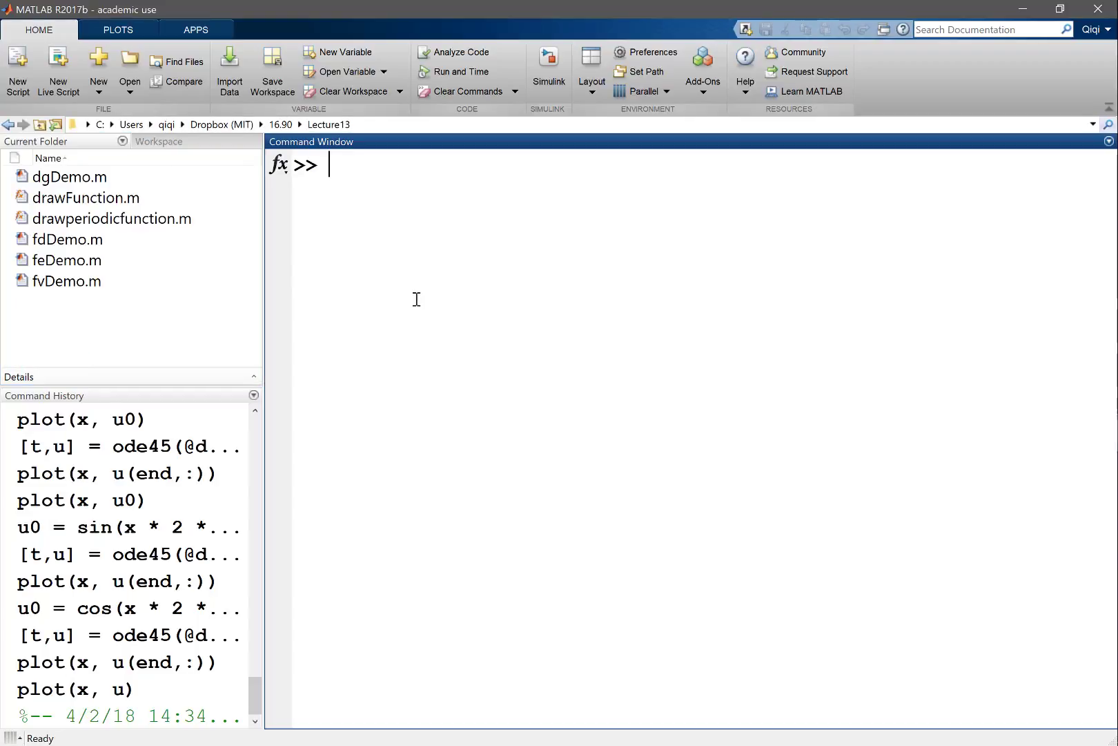
type("fdDemo")
key("Return")
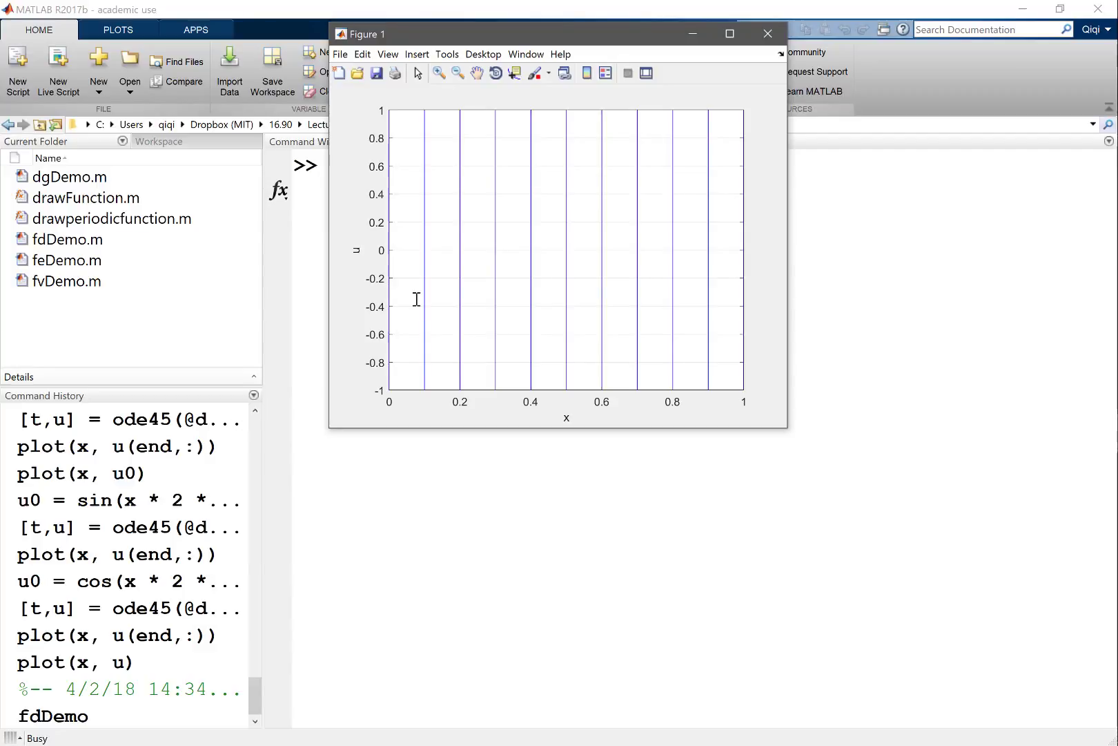
left_click(730, 33)
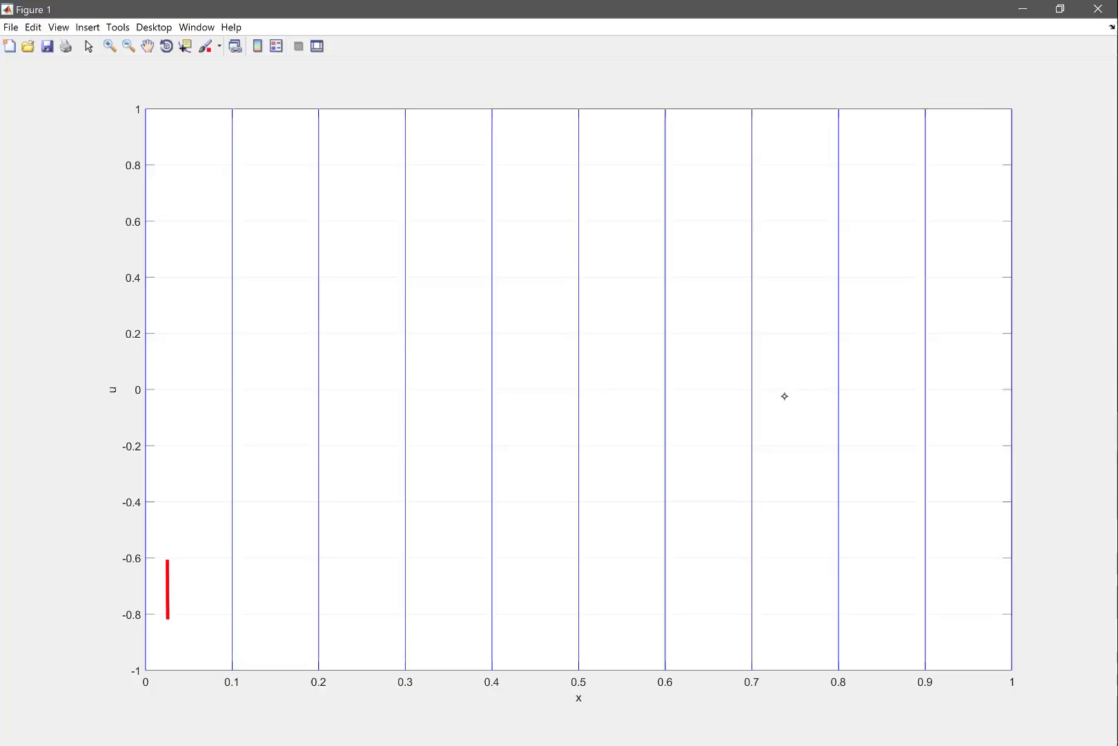
Close the open figures with close and rerun fdDemo from the command history
key("alt+Tab")
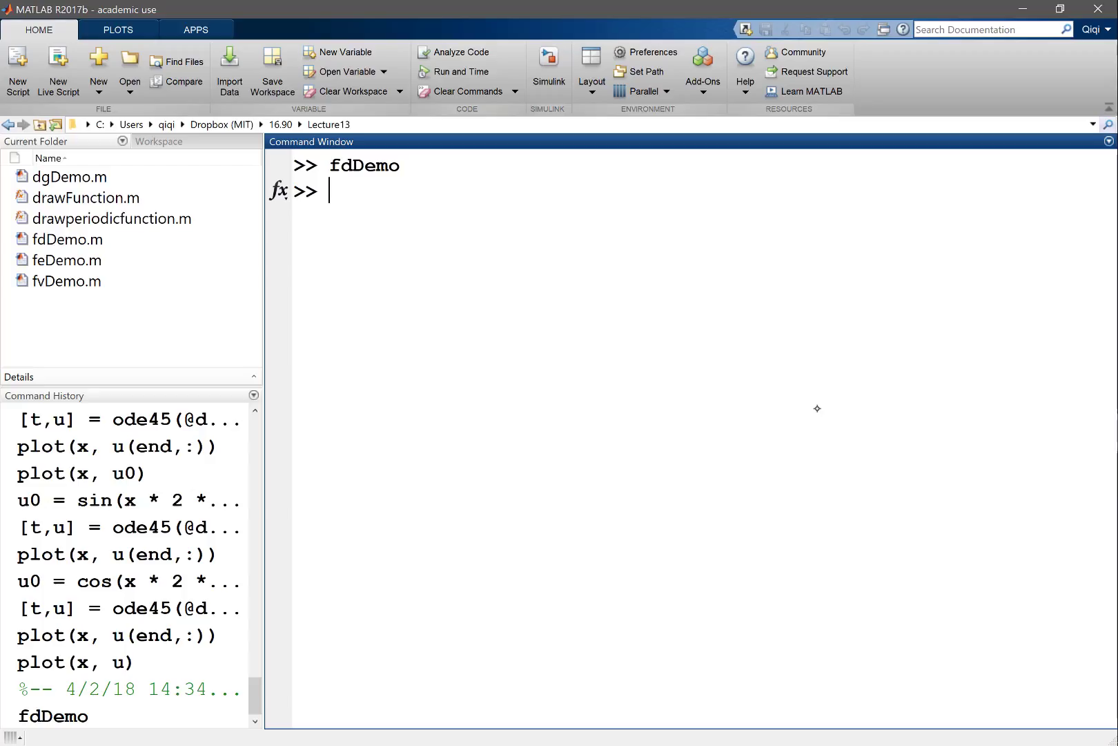
type("close")
key("Return")
key("Up")
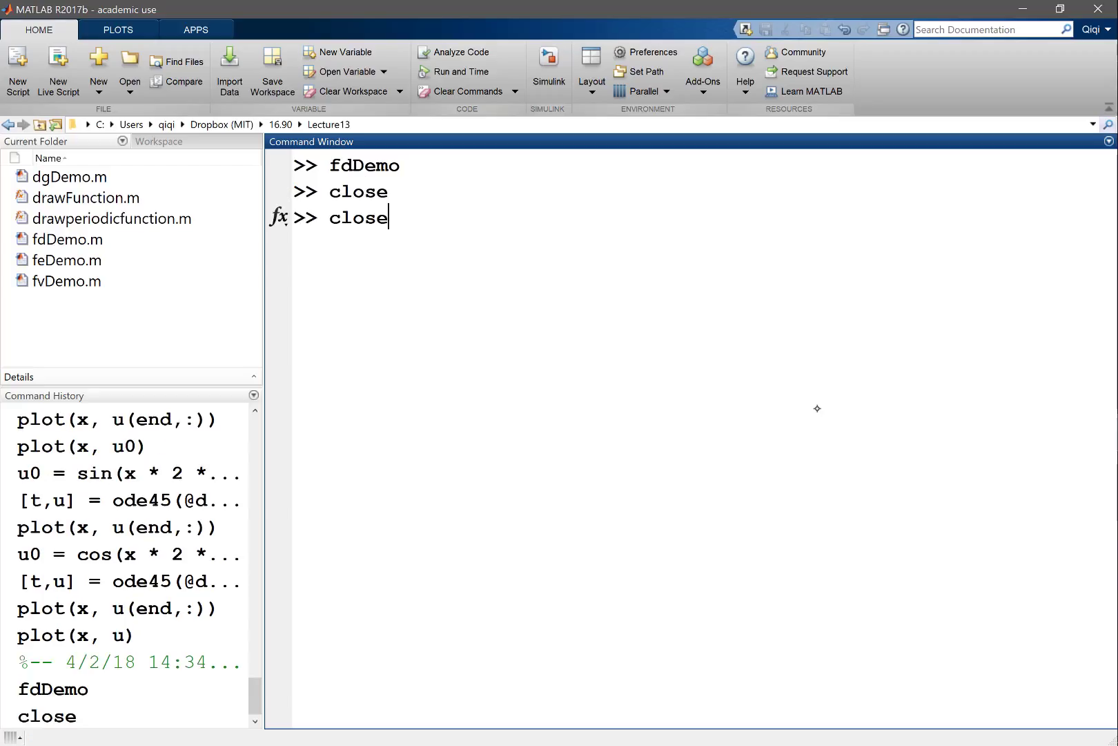
key("Return")
key("Up")
key("Up")
key("Return")
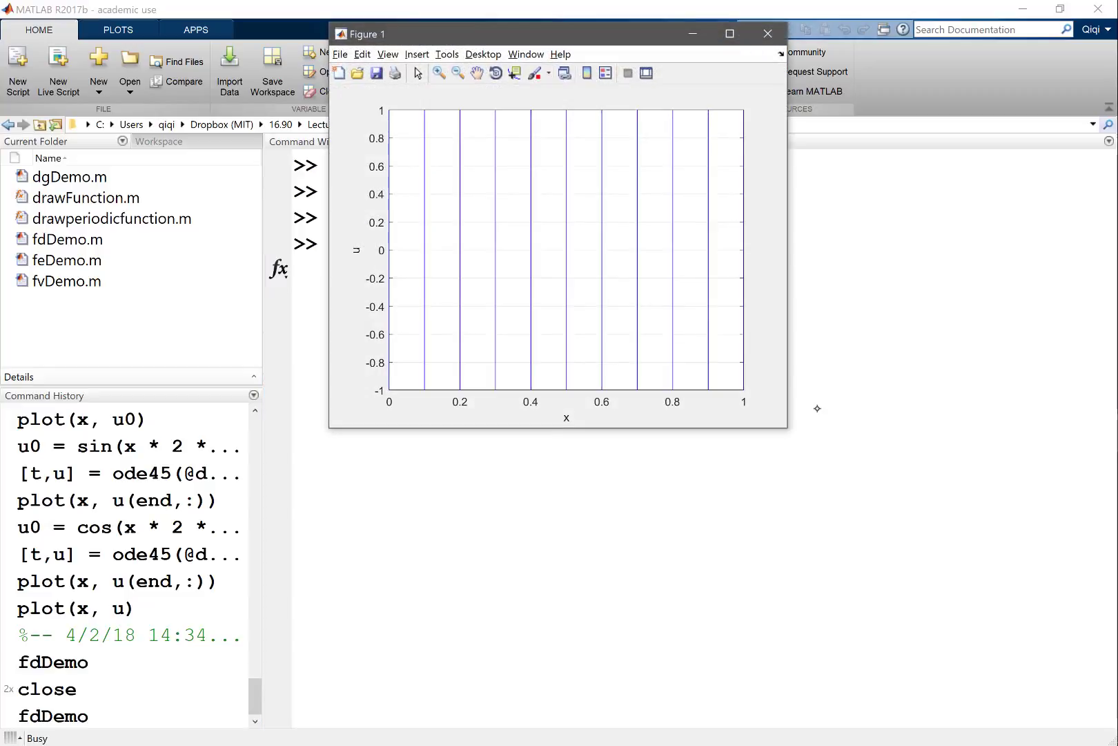
Draw a wavy curve on the maximized figure to sample it at 0.1-spaced grid points
left_click(743, 31)
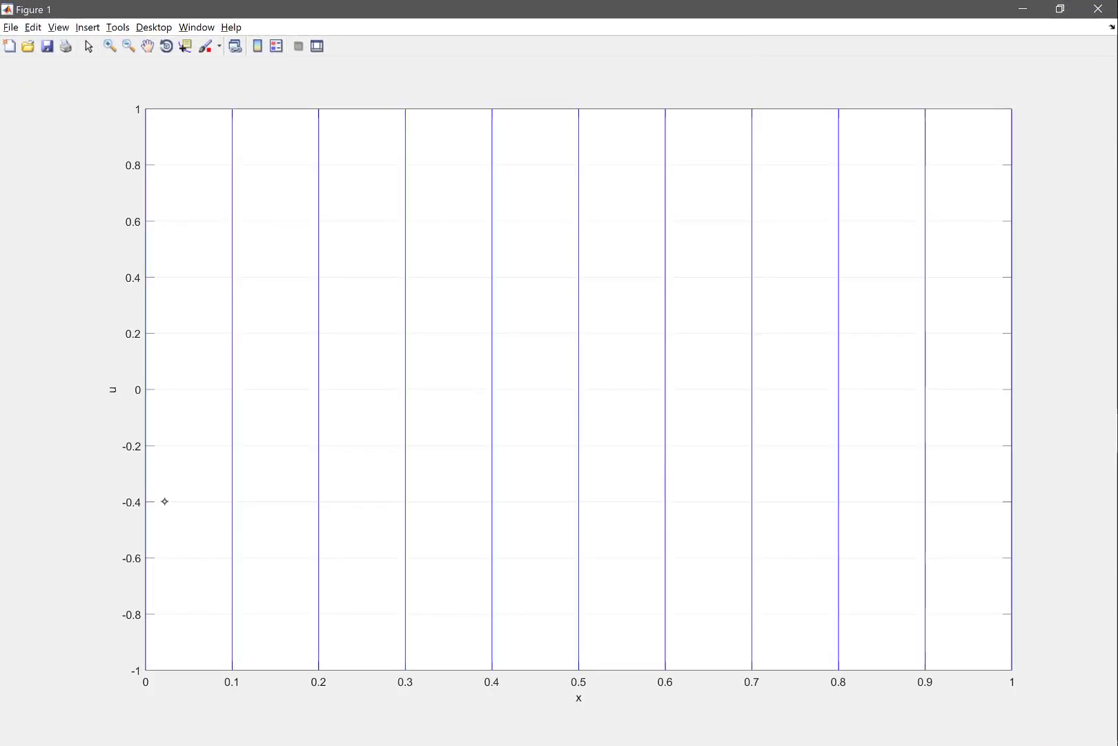
mouse_move(165, 501)
left_mouse_down()
mouse_move(370, 281)
mouse_move(447, 348)
mouse_move(567, 565)
mouse_move(696, 325)
mouse_move(754, 416)
mouse_move(822, 359)
mouse_move(899, 350)
mouse_move(980, 365)
mouse_move(1045, 421)
left_mouse_up()
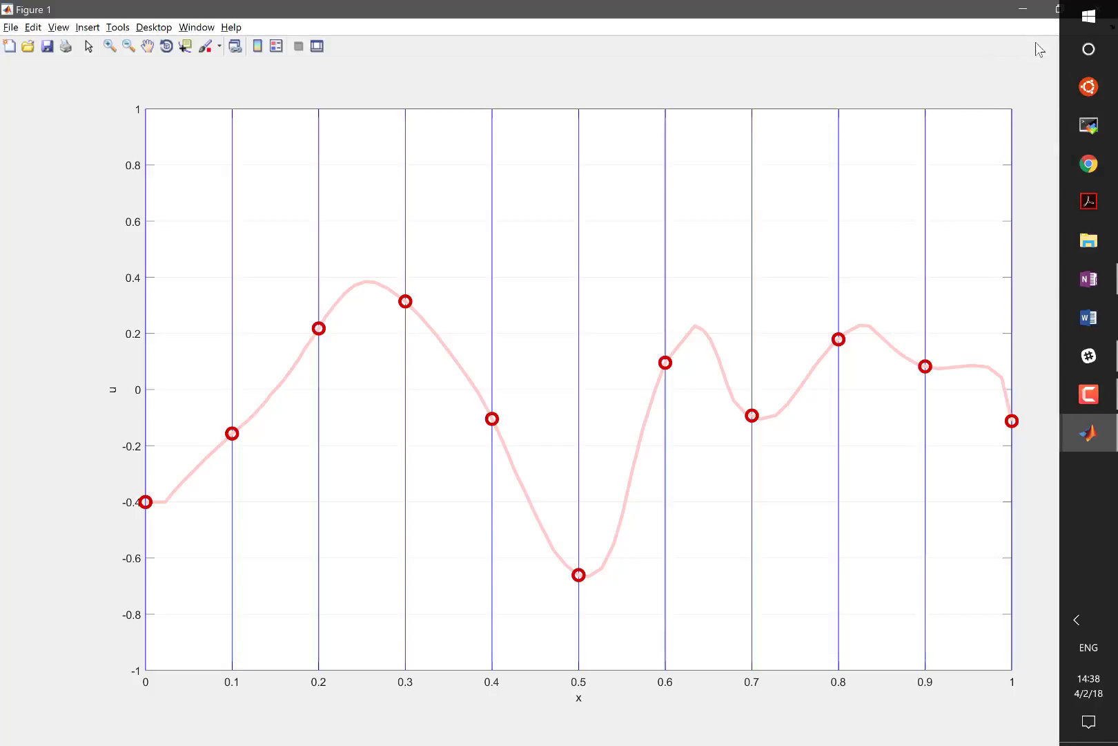
double_click(970, 10)
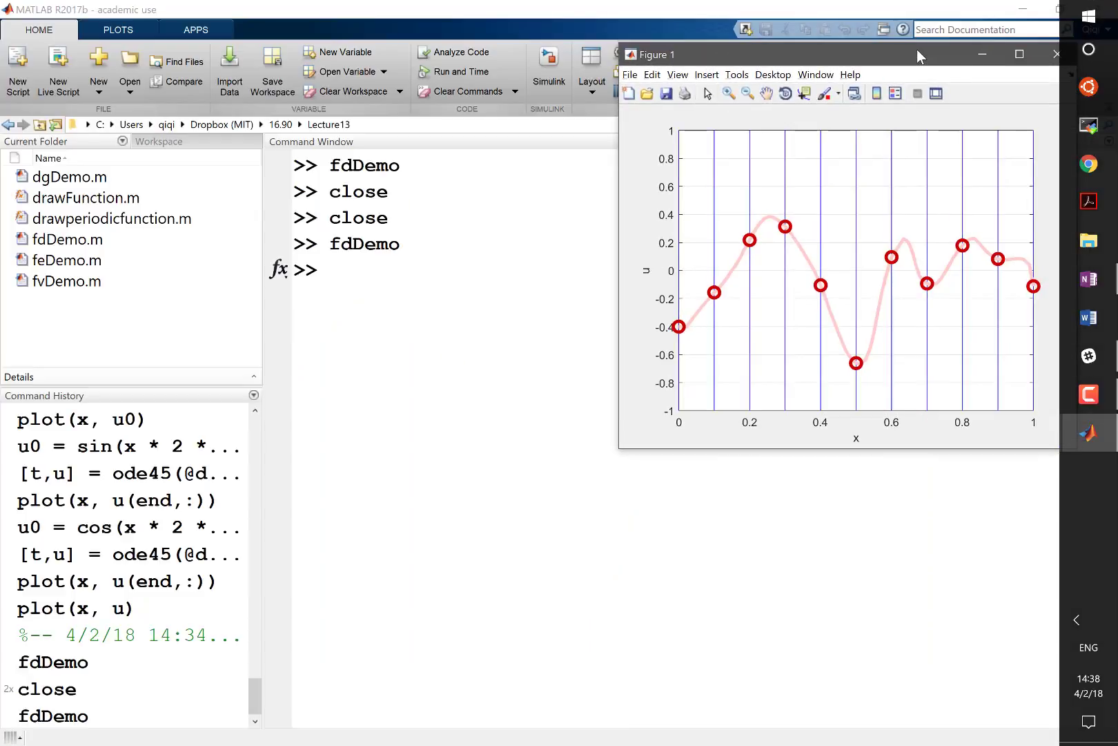
Close the finite difference figure, run fvDemo, and maximize its figure
left_click(1053, 54)
type("fvF")
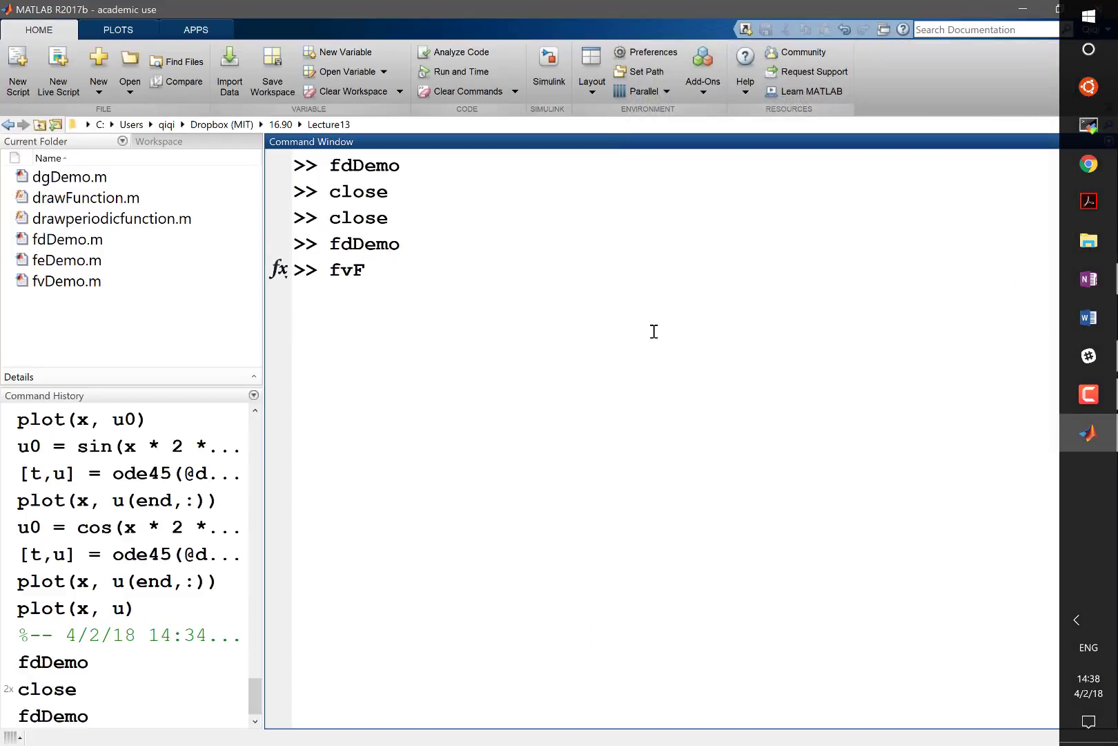
key("BackSpace")
type("Demo")
key("Return")
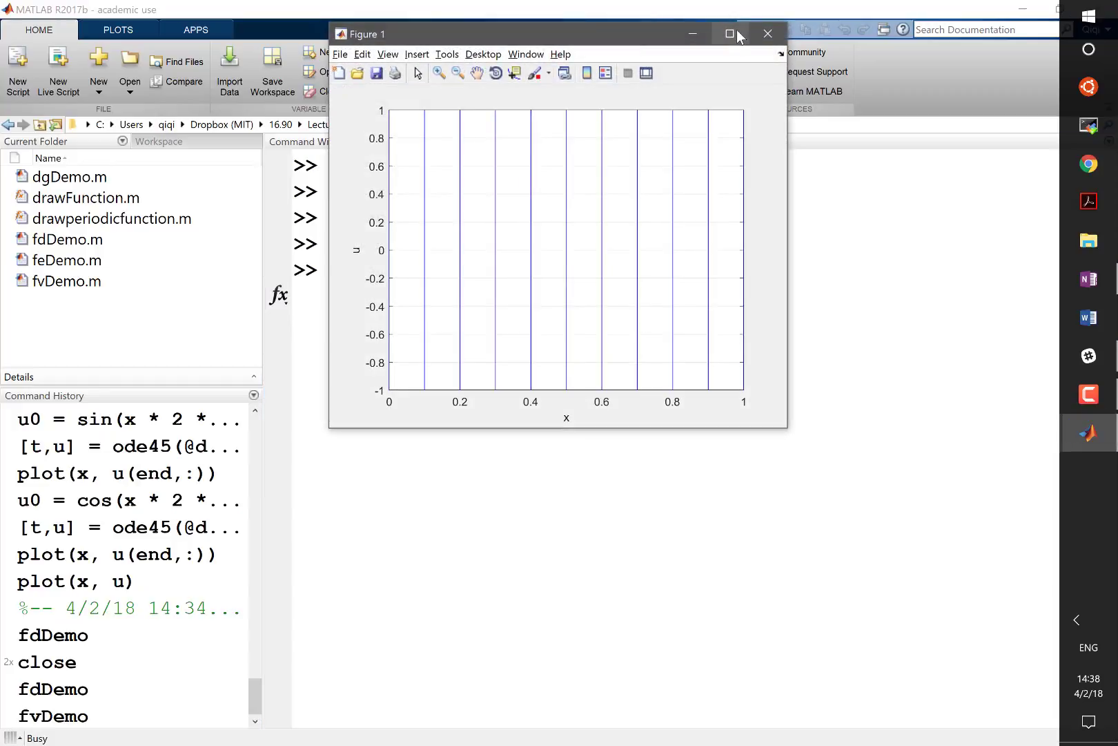
left_click(730, 33)
left_click_drag(166, 269, 163, 257)
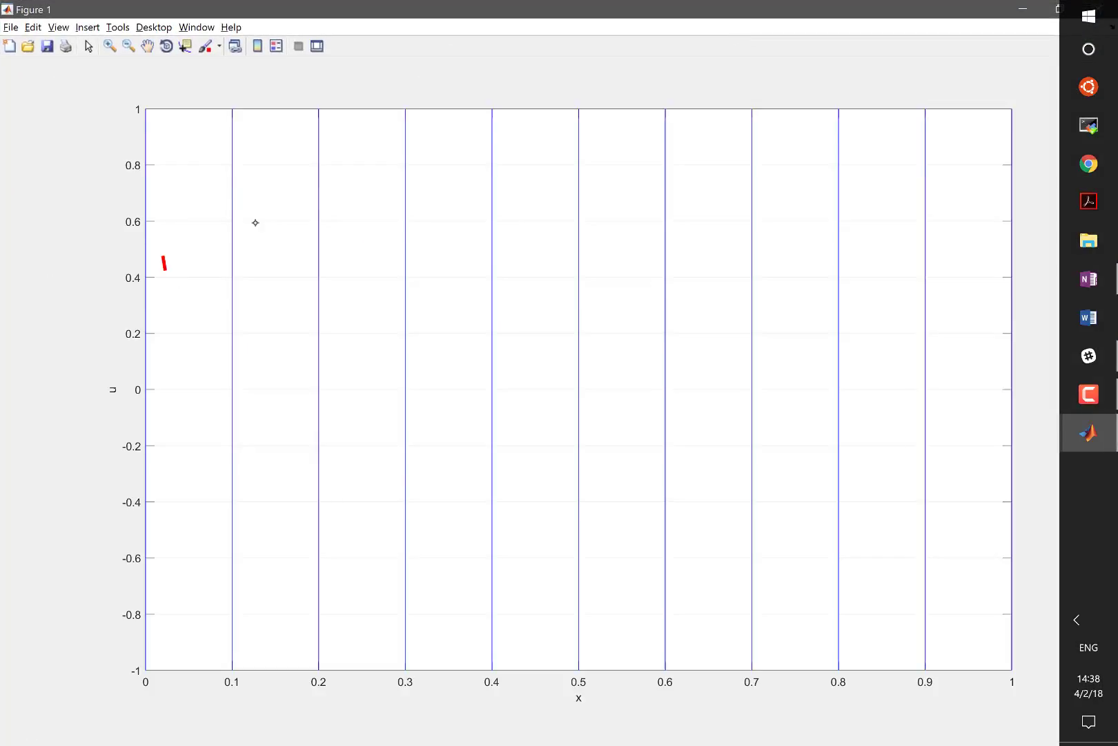
Interrupt the stuck fvDemo with Ctrl+C and clear figures using close and close all
key("alt+Tab")
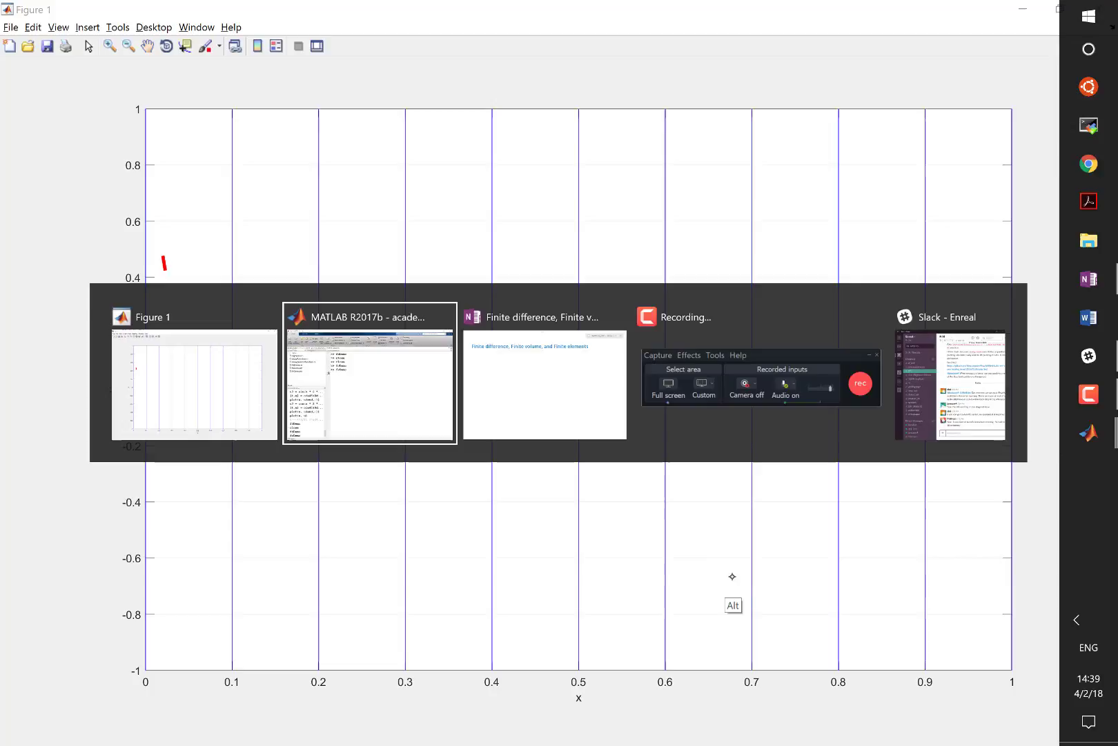
type("close all")
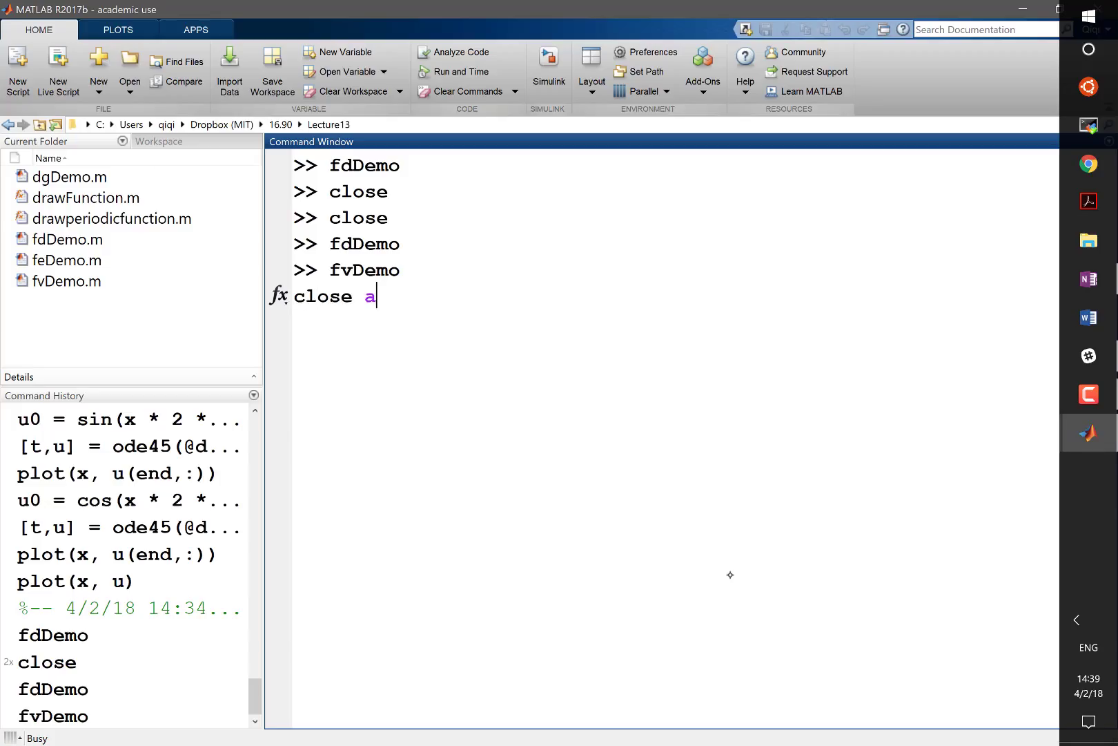
key("Return")
key("ctrl+c")
type("close")
key("Return")
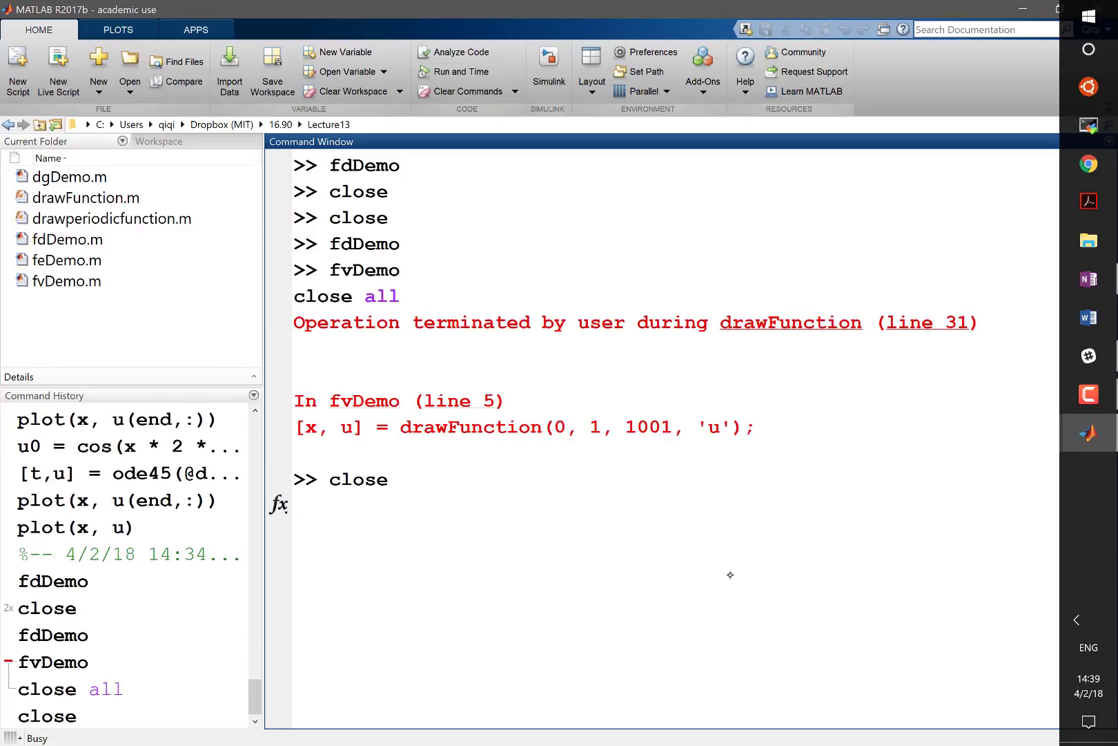
key("Up")
key("Up")
key("Return")
Recall fvDemo from the command history and run it again
key("Up")
key("Up")
key("Up")
key("Up")
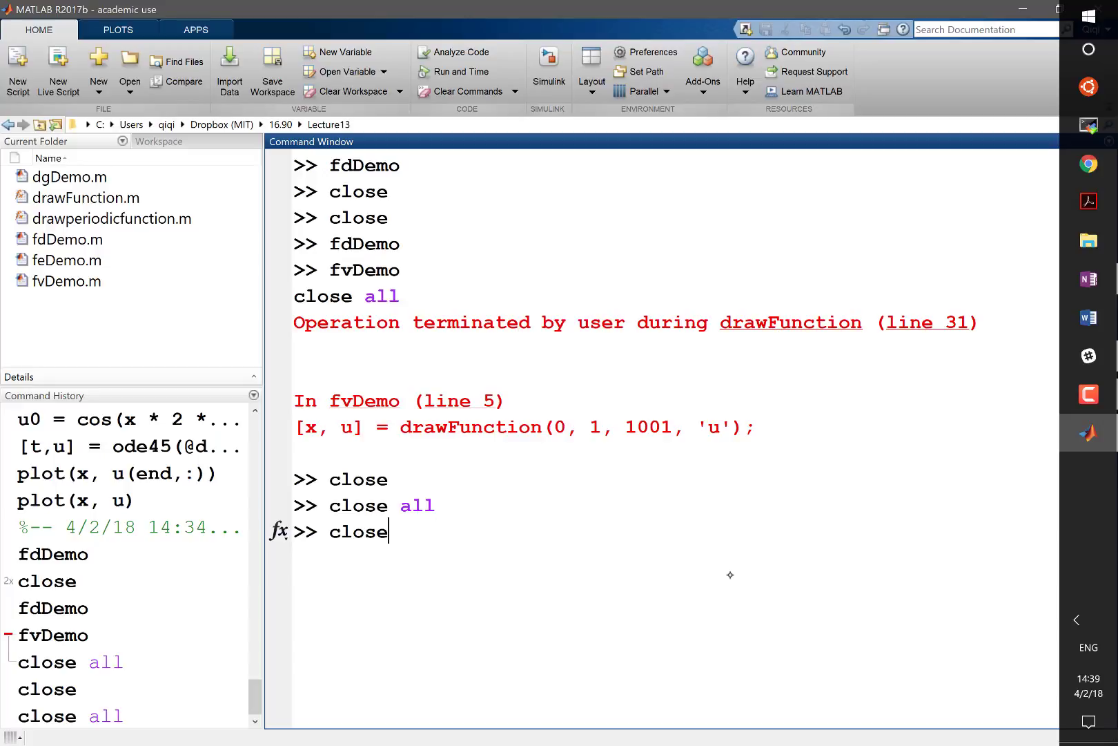
key("Return")
key("alt+Tab")
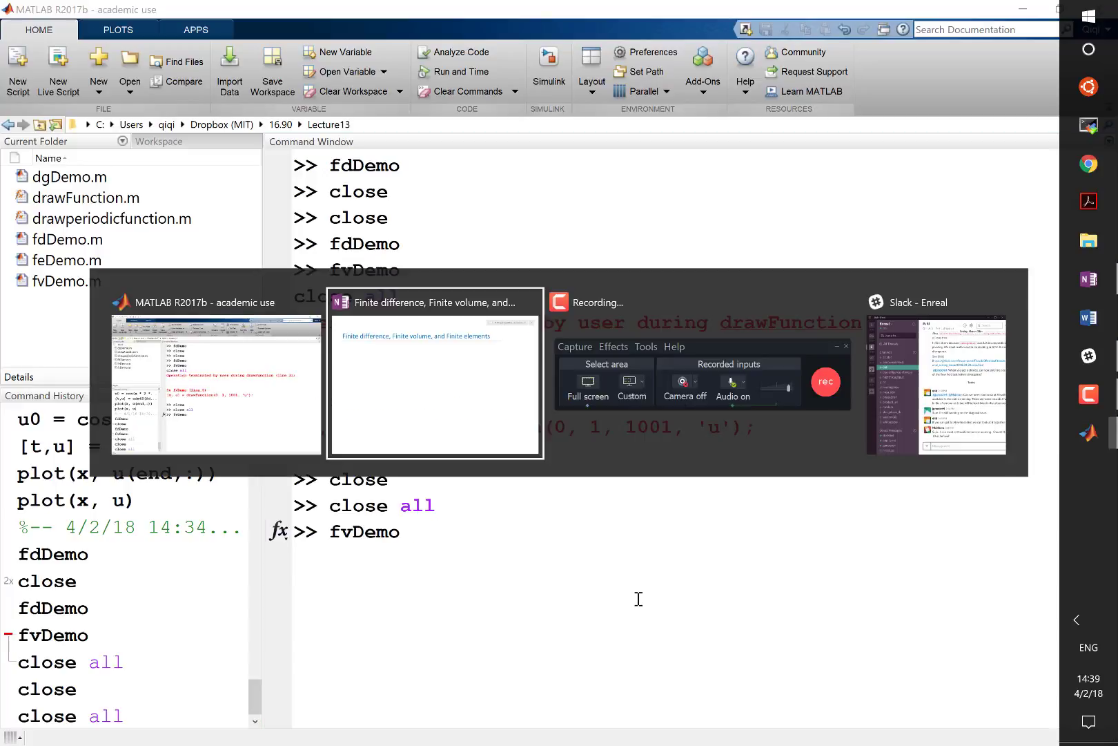
key("alt+shift+Tab")
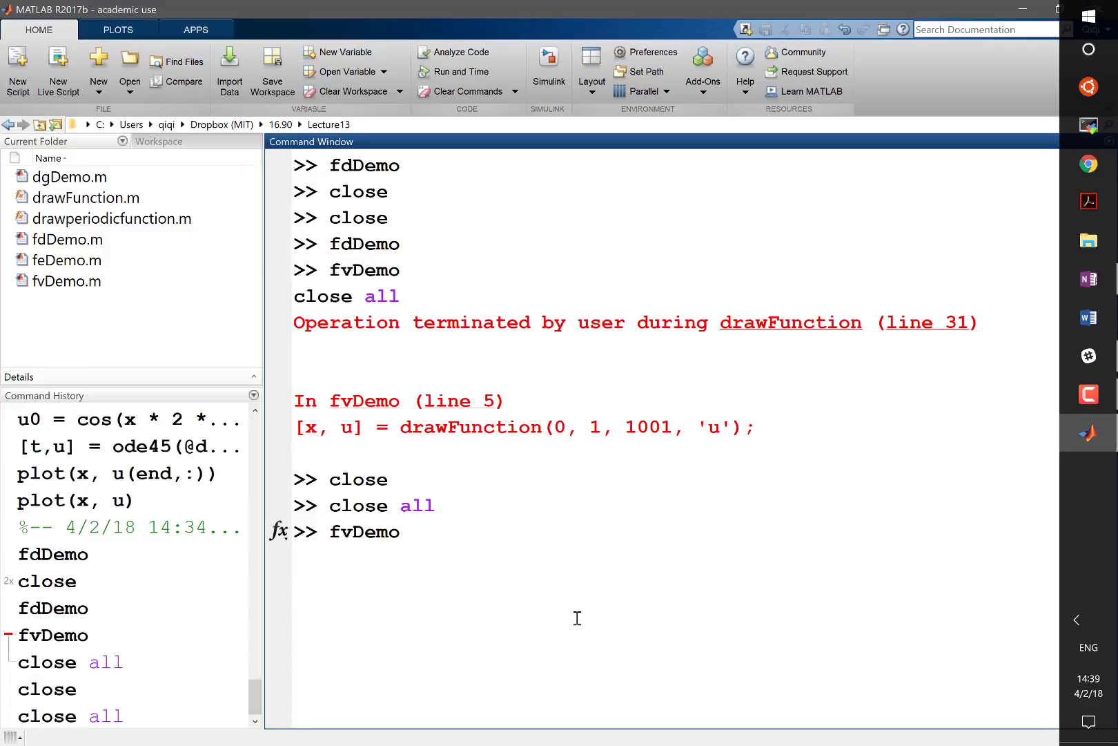
key("Return")
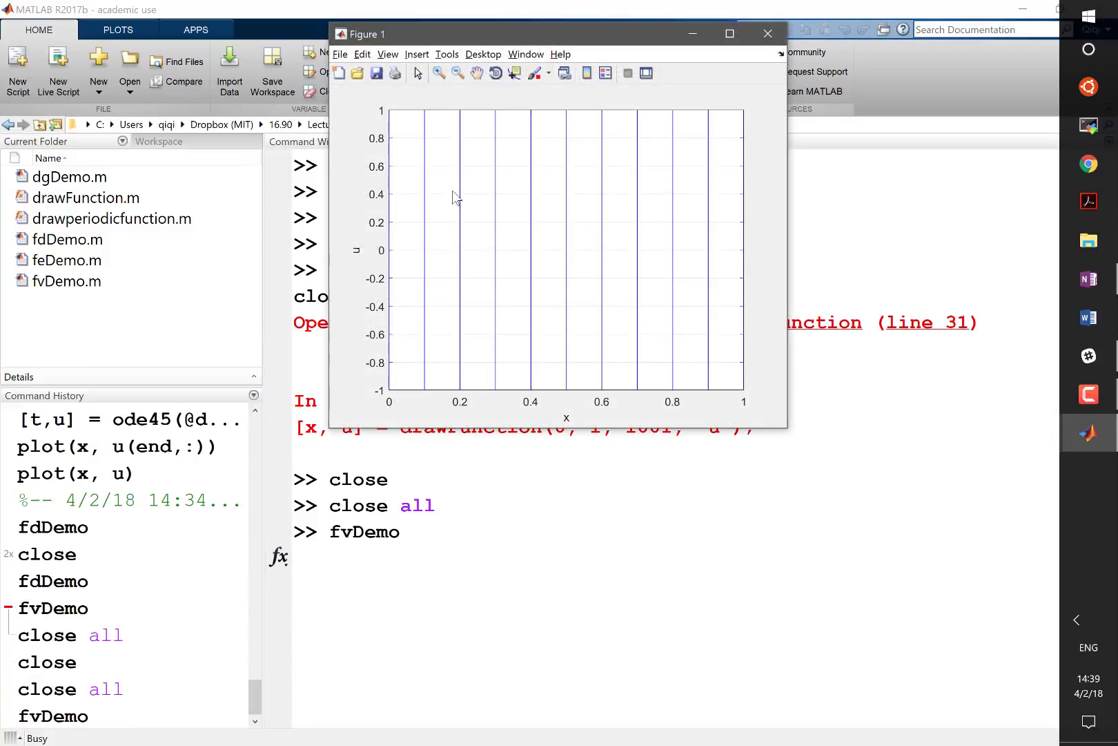
Draw a smooth hump-shaped curve to show its 0.1-wide cell averages as flat bars
left_click(730, 33)
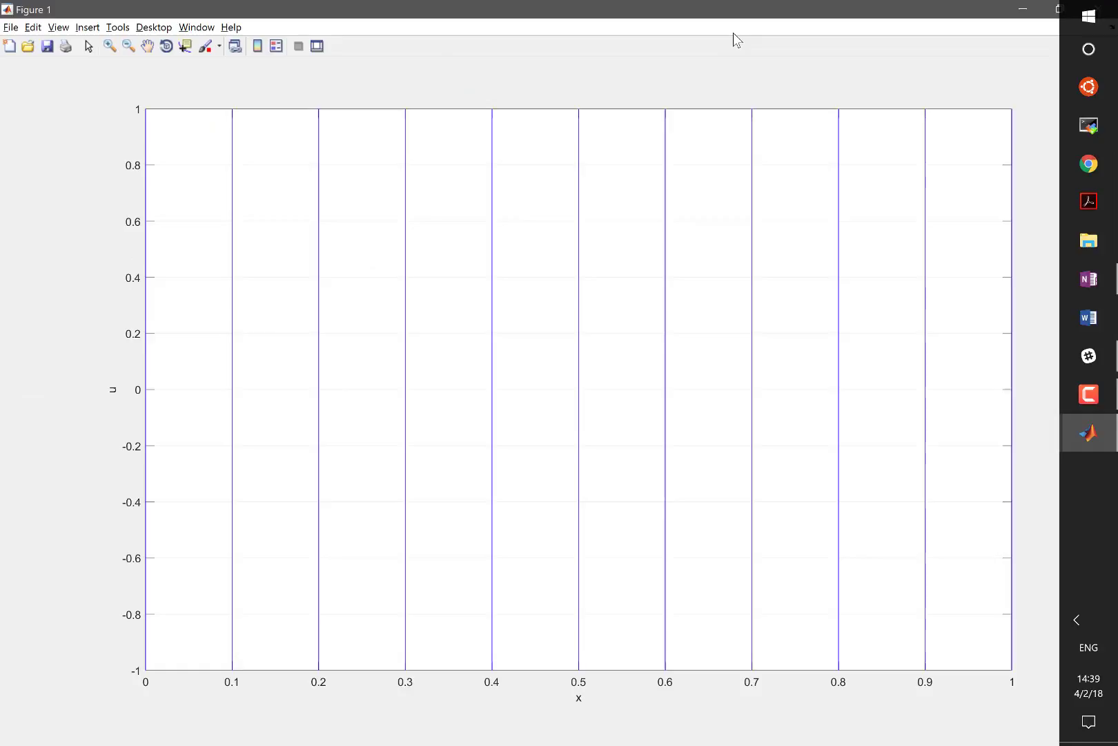
mouse_move(158, 461)
left_mouse_down()
mouse_move(227, 394)
mouse_move(325, 402)
mouse_move(414, 358)
mouse_move(477, 263)
mouse_move(553, 209)
mouse_move(795, 560)
mouse_move(868, 597)
mouse_move(1007, 440)
left_mouse_up()
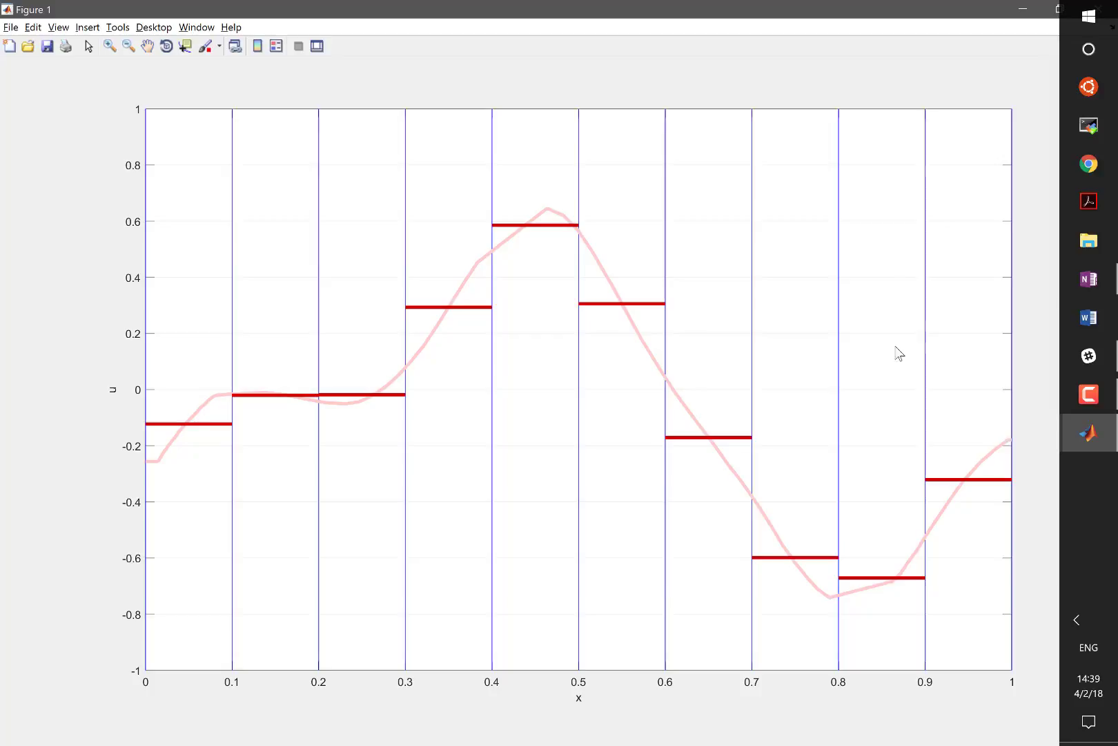
double_click(832, 11)
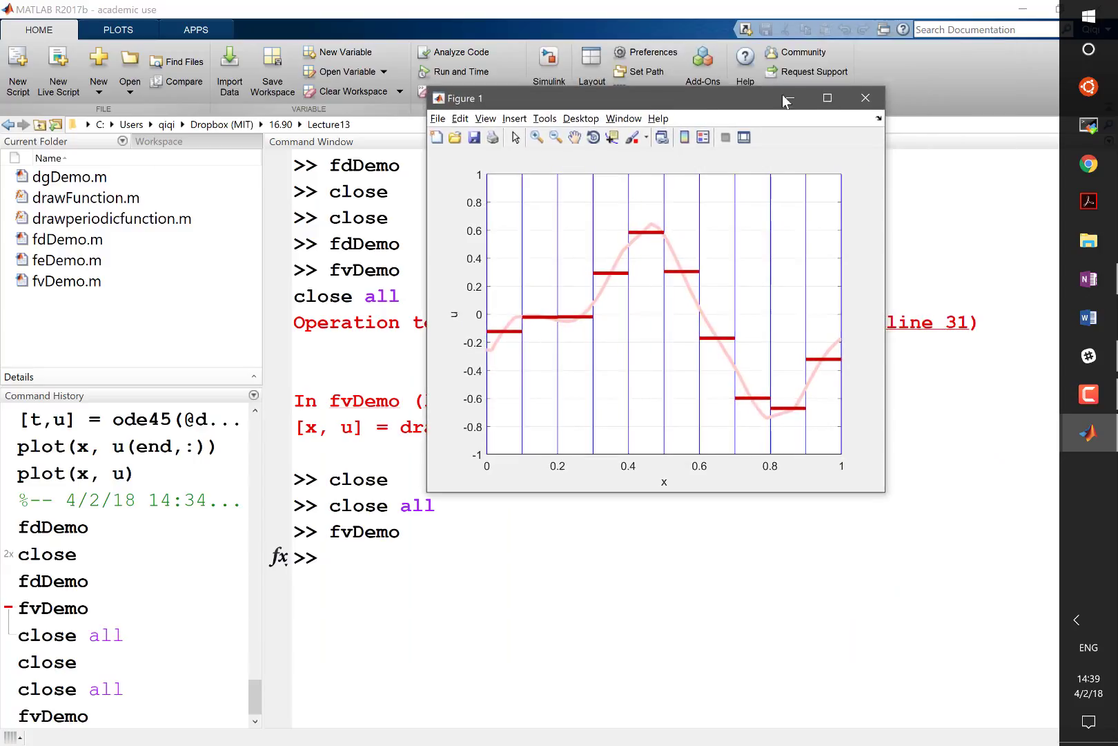
Close the Figure 1 window showing the fvDemo cell averages
left_click(865, 99)
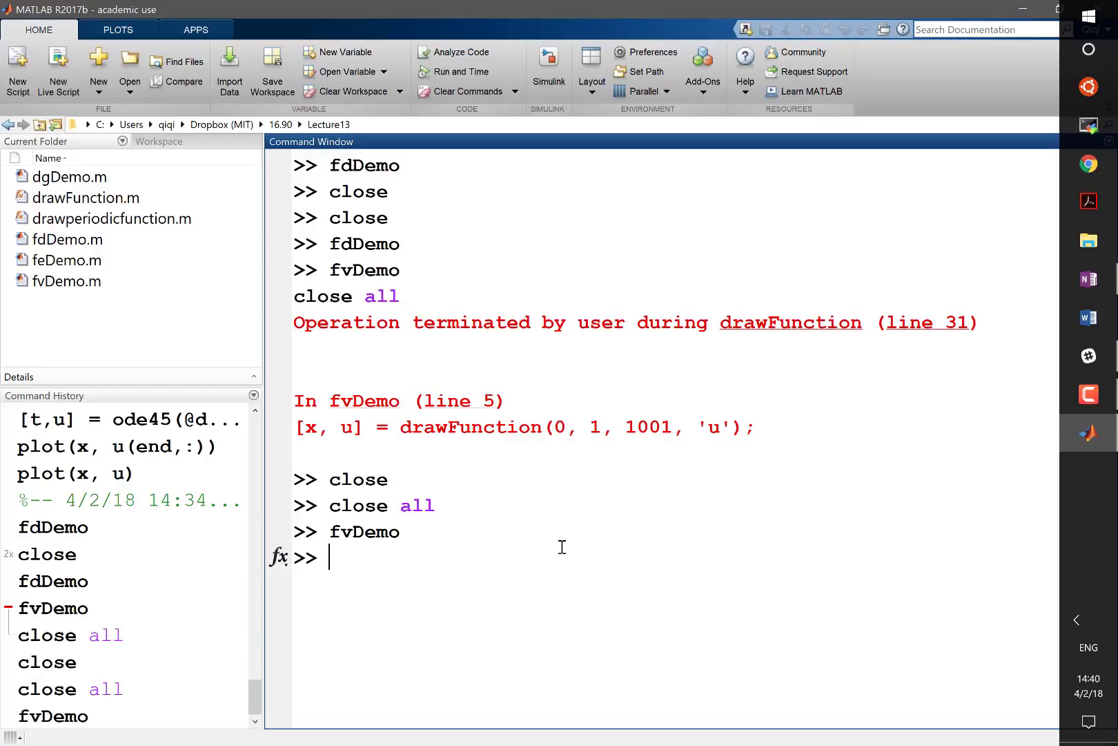
Run feDemo and draw a jagged curve for a piecewise-linear fit through 0.1-spaced nodes
type("feDemo")
key("Return")
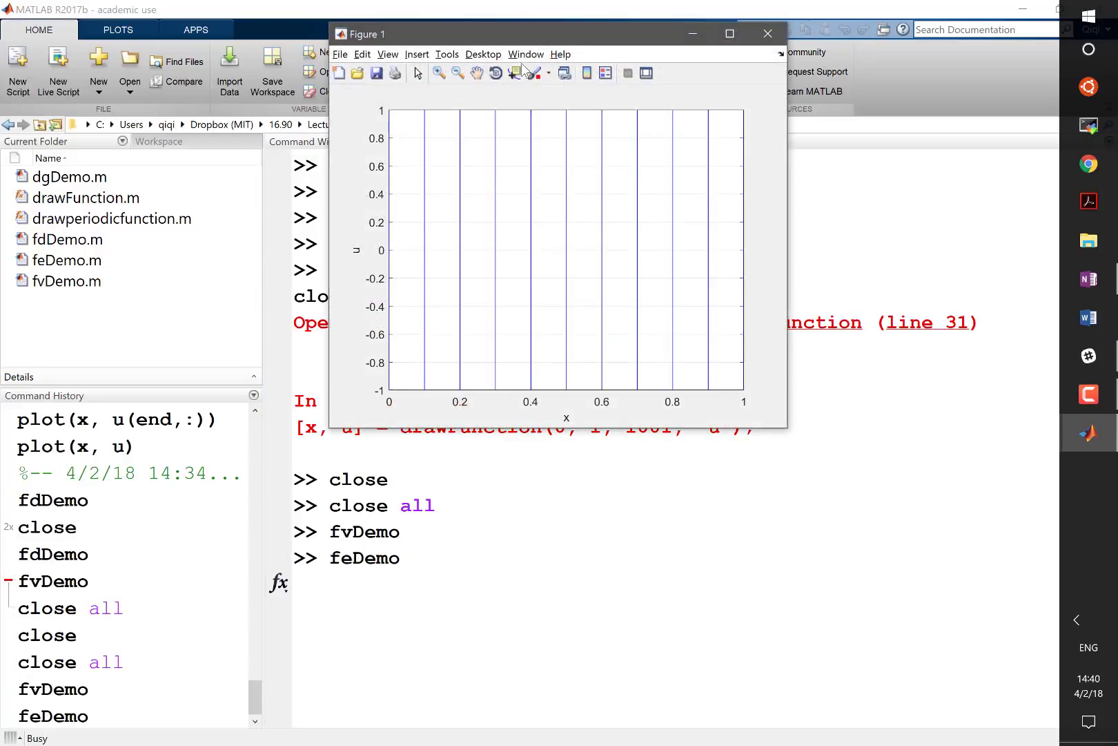
double_click(540, 34)
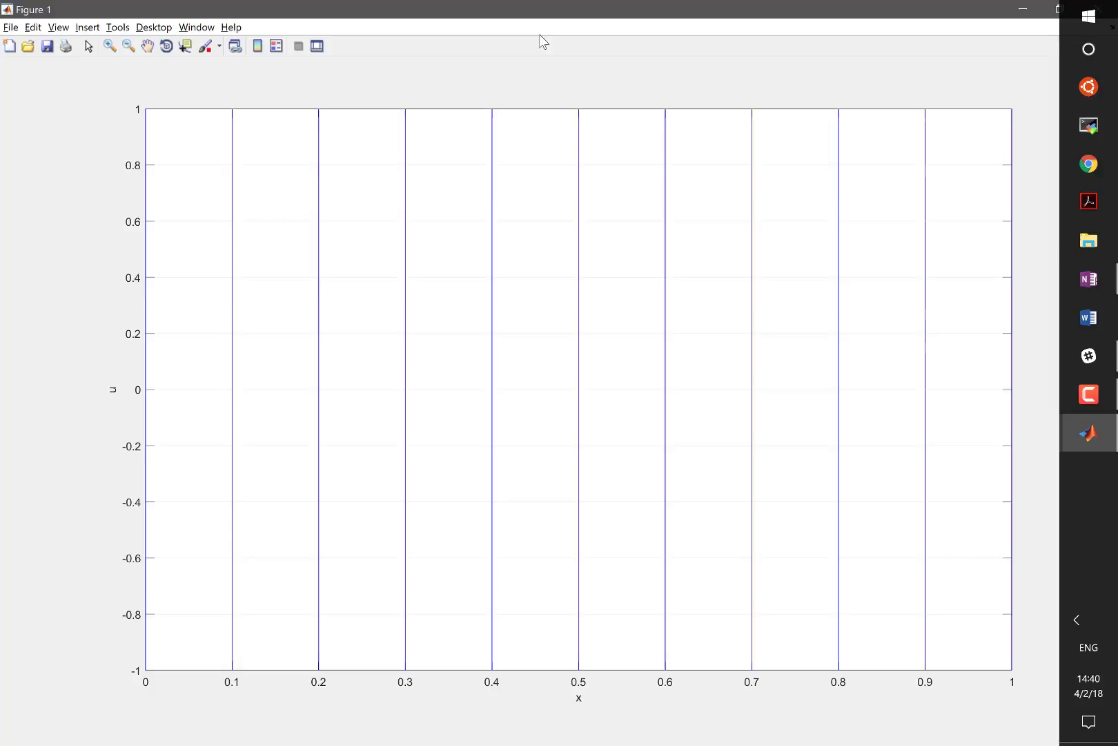
mouse_move(156, 611)
left_mouse_down()
mouse_move(201, 521)
mouse_move(209, 438)
mouse_move(229, 423)
mouse_move(252, 440)
mouse_move(271, 361)
mouse_move(417, 306)
mouse_move(447, 272)
mouse_move(469, 303)
mouse_move(521, 564)
mouse_move(665, 473)
mouse_move(781, 435)
mouse_move(1022, 437)
left_mouse_up()
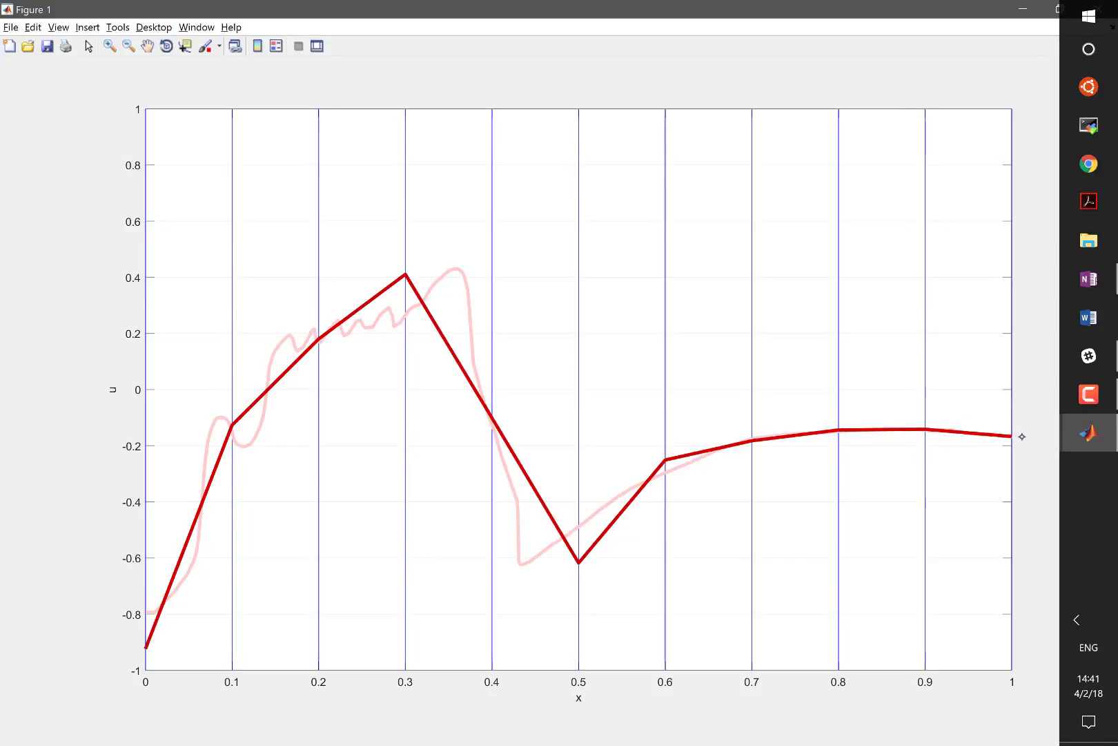